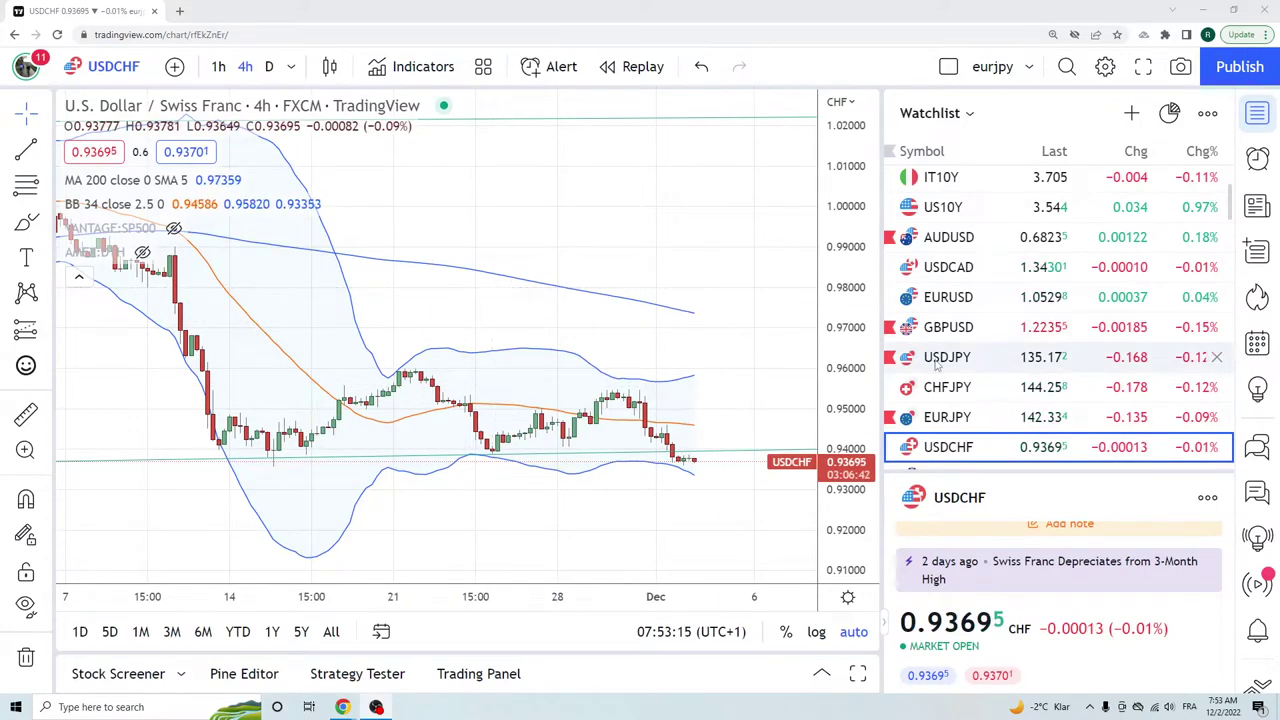
- Change the USDCHF chart from 4-hour to the D (daily) timeframe
{"action": "scroll", "coordinate": [937, 366], "scroll_direction": "up", "scroll_amount": 3}
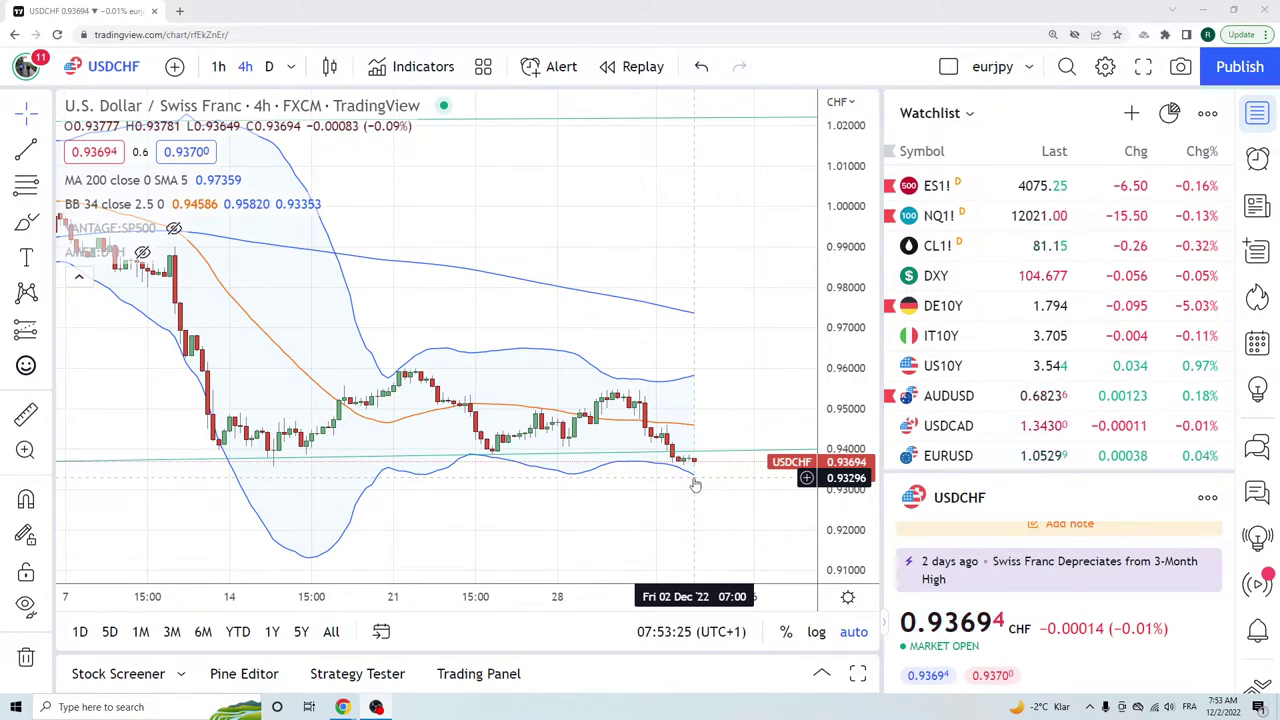
{"action": "left_click", "coordinate": [268, 66]}
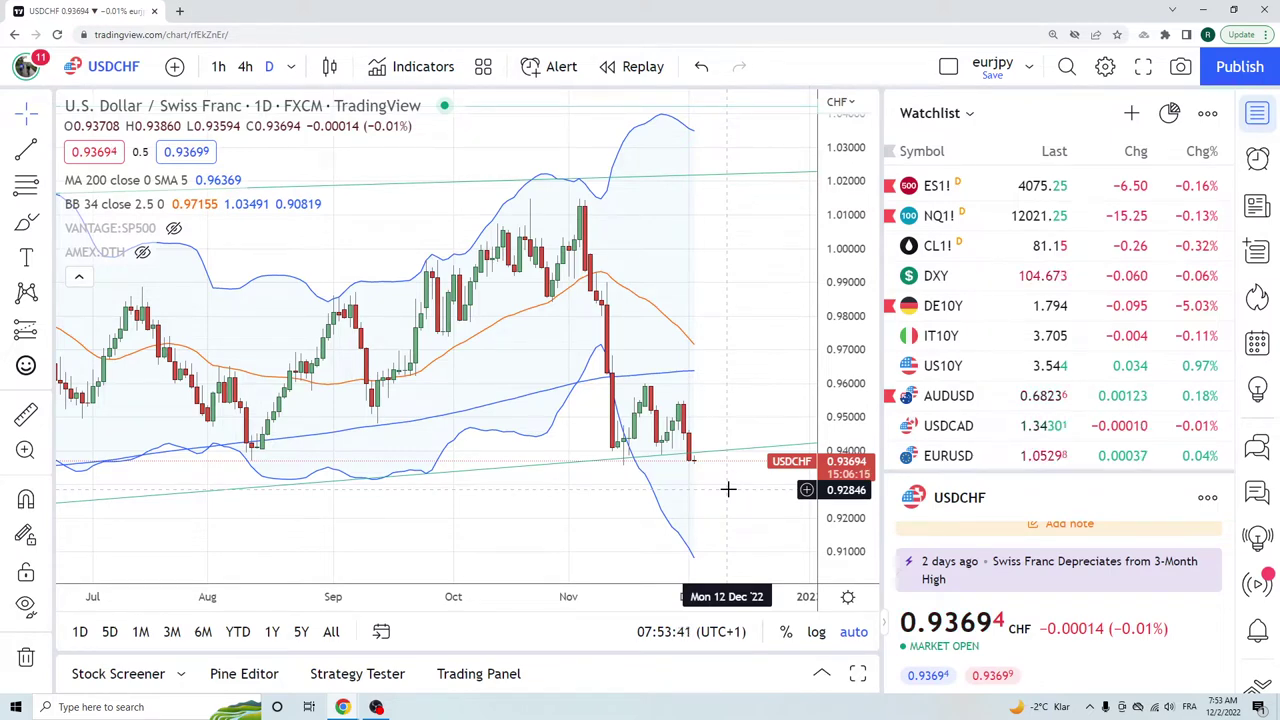
- Load US10Y from the watchlist and zoom out on its daily chart
{"action": "left_click", "coordinate": [958, 368]}
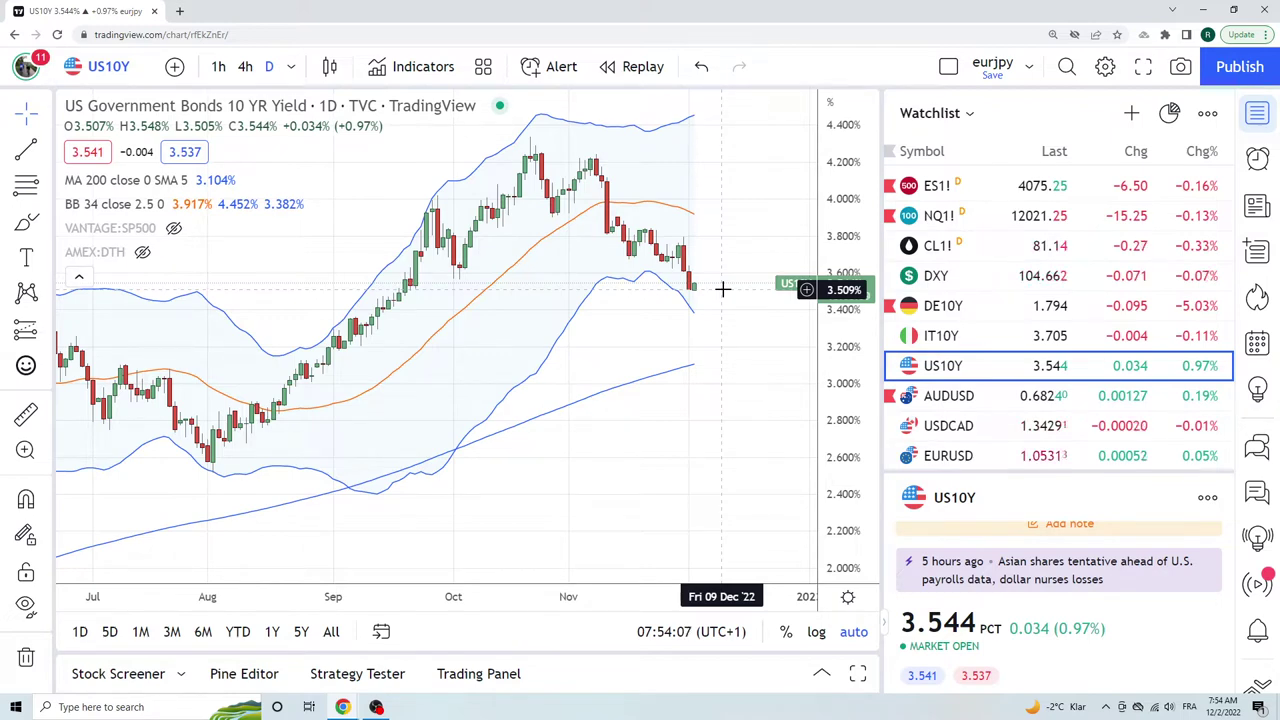
{"action": "scroll", "coordinate": [714, 314], "scroll_direction": "down", "scroll_amount": 3}
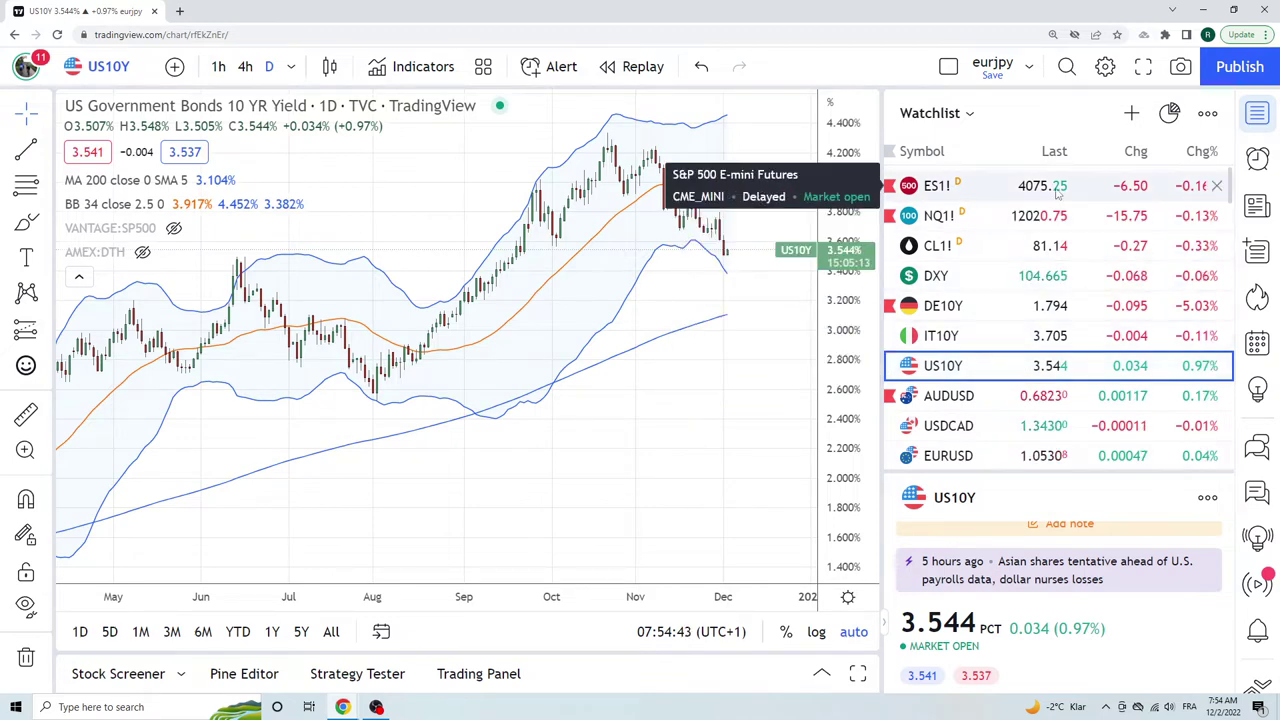
- Check the ES1! futures chart, then load EURUSD daily from further down the watchlist
{"action": "left_click", "coordinate": [990, 188]}
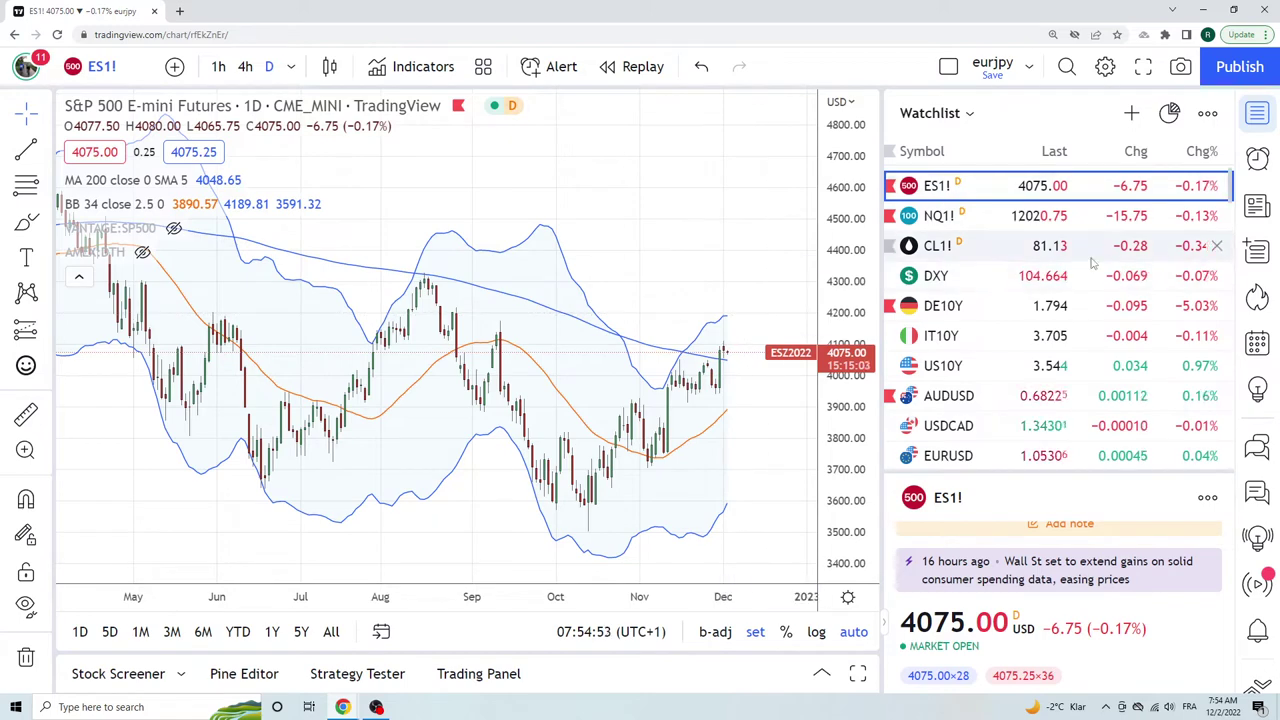
{"action": "scroll", "coordinate": [1070, 270], "scroll_direction": "down", "scroll_amount": 1}
{"action": "scroll", "coordinate": [1020, 269], "scroll_direction": "down", "scroll_amount": 1}
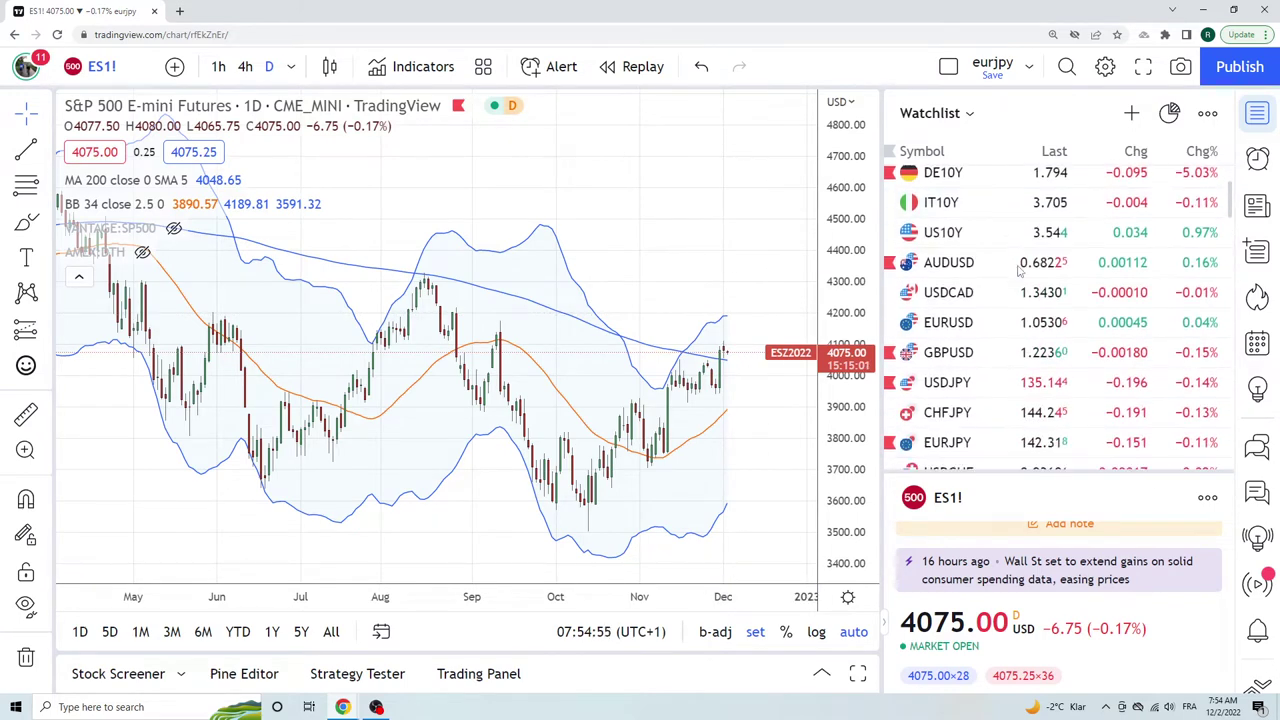
{"action": "left_click", "coordinate": [952, 324]}
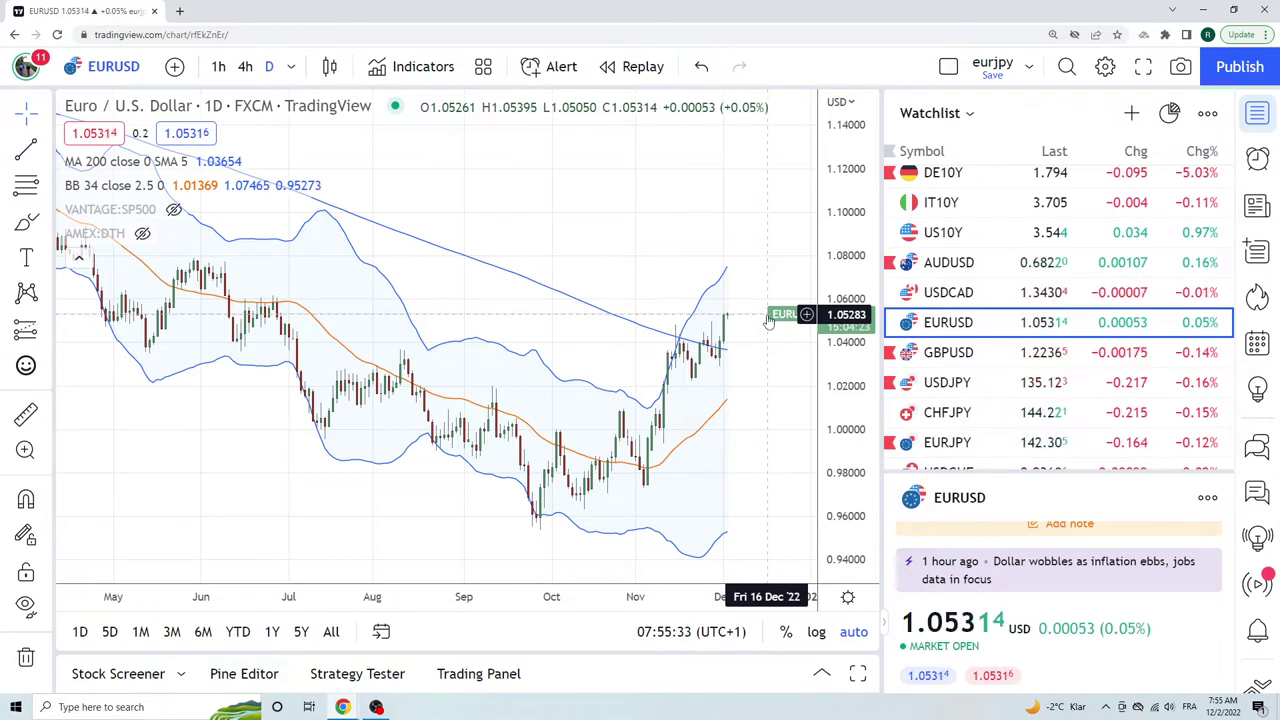
- Load GBPUSD from the watchlist to view its daily FXCM chart
{"action": "left_click", "coordinate": [968, 356]}
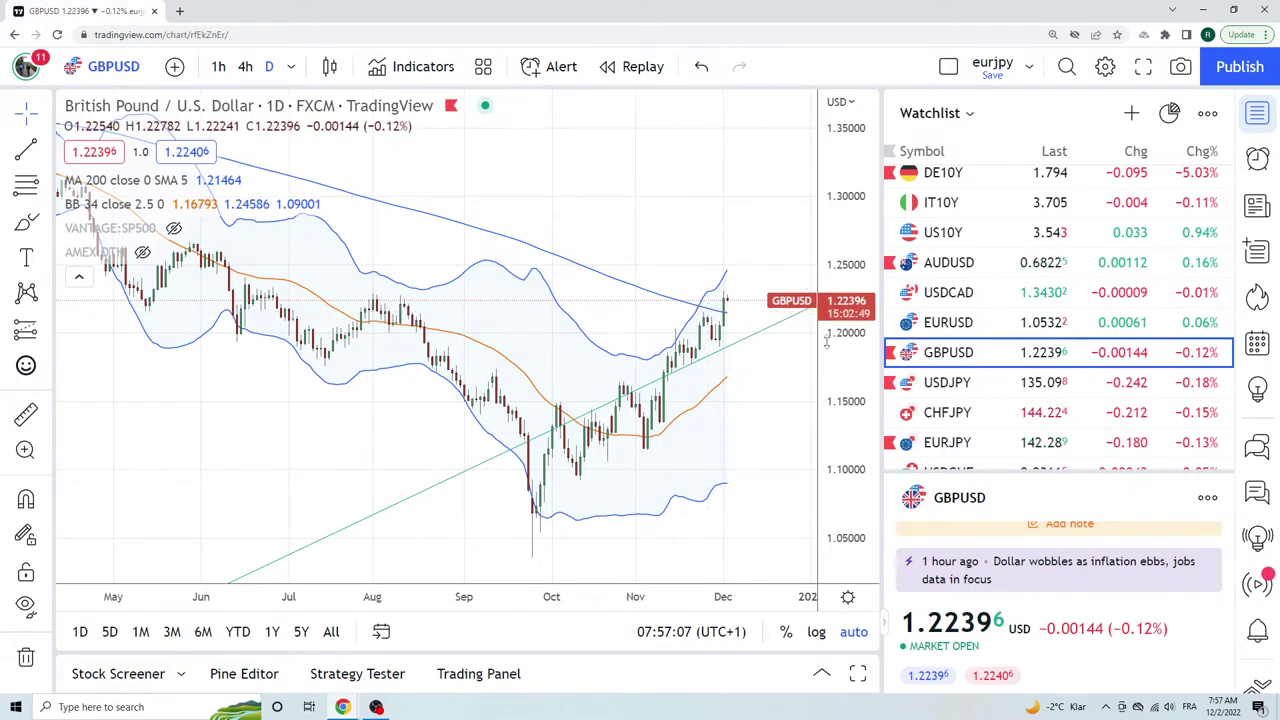
- Load USDJPY from the watchlist to view its daily FXCM chart
{"action": "left_click", "coordinate": [937, 385]}
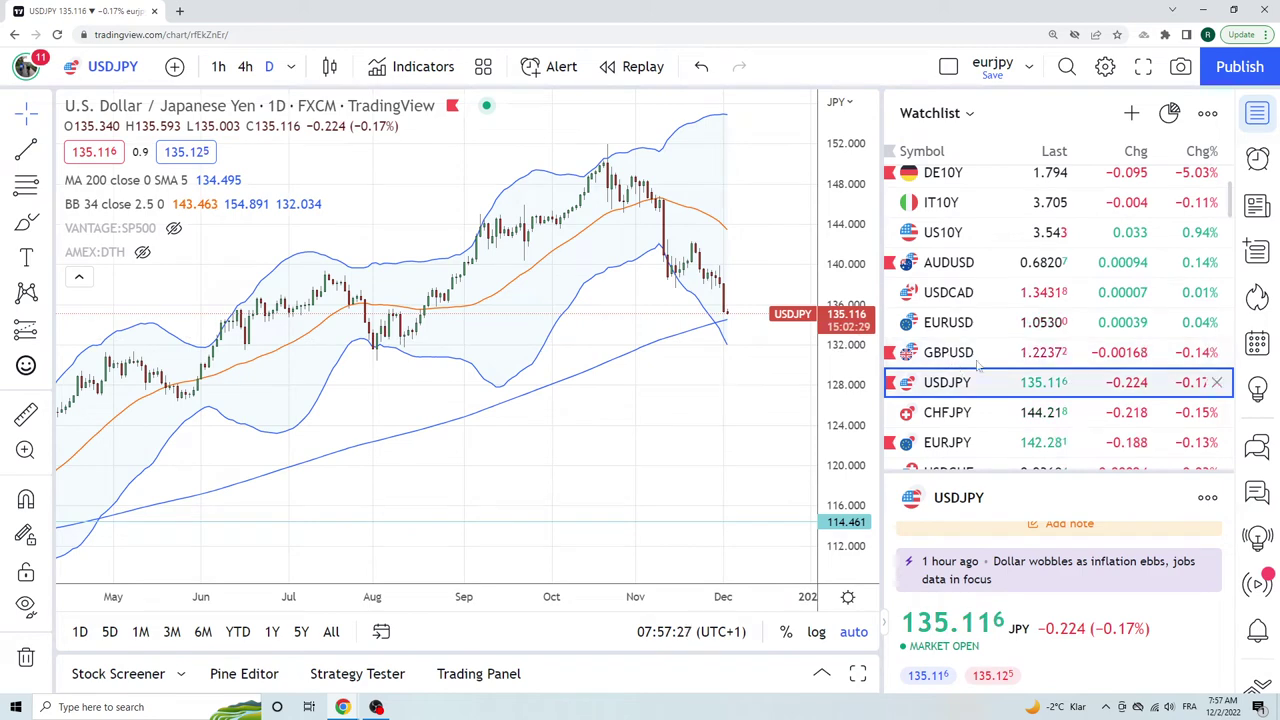
- Glance at CHFJPY, then load EURJPY from the watchlist
{"action": "left_click", "coordinate": [955, 418]}
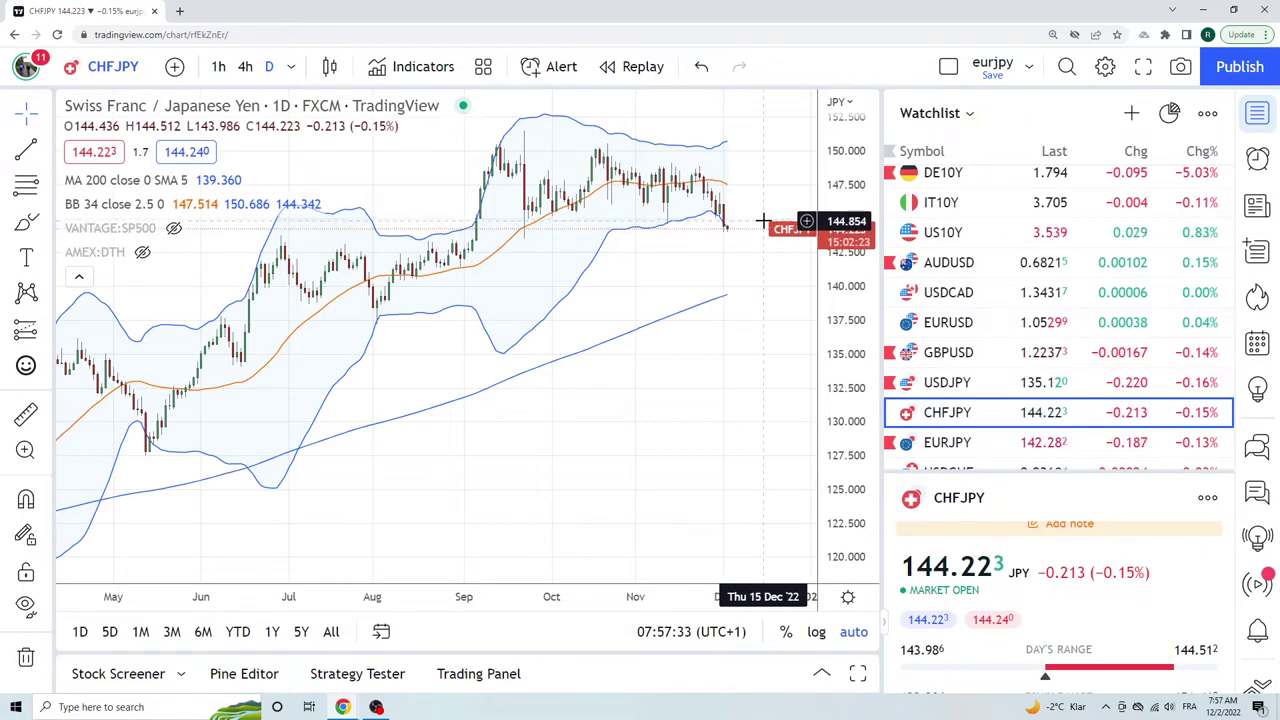
{"action": "left_click", "coordinate": [962, 444]}
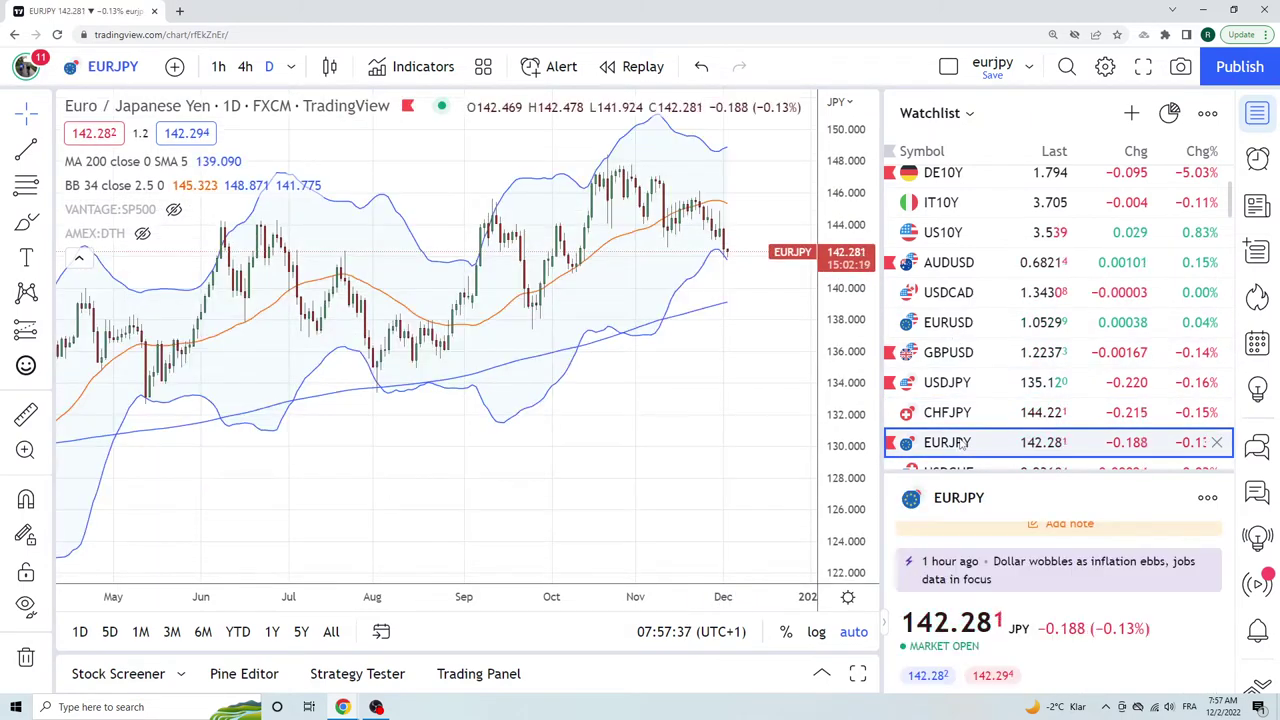
{"action": "scroll", "coordinate": [985, 395], "scroll_direction": "down", "scroll_amount": 1}
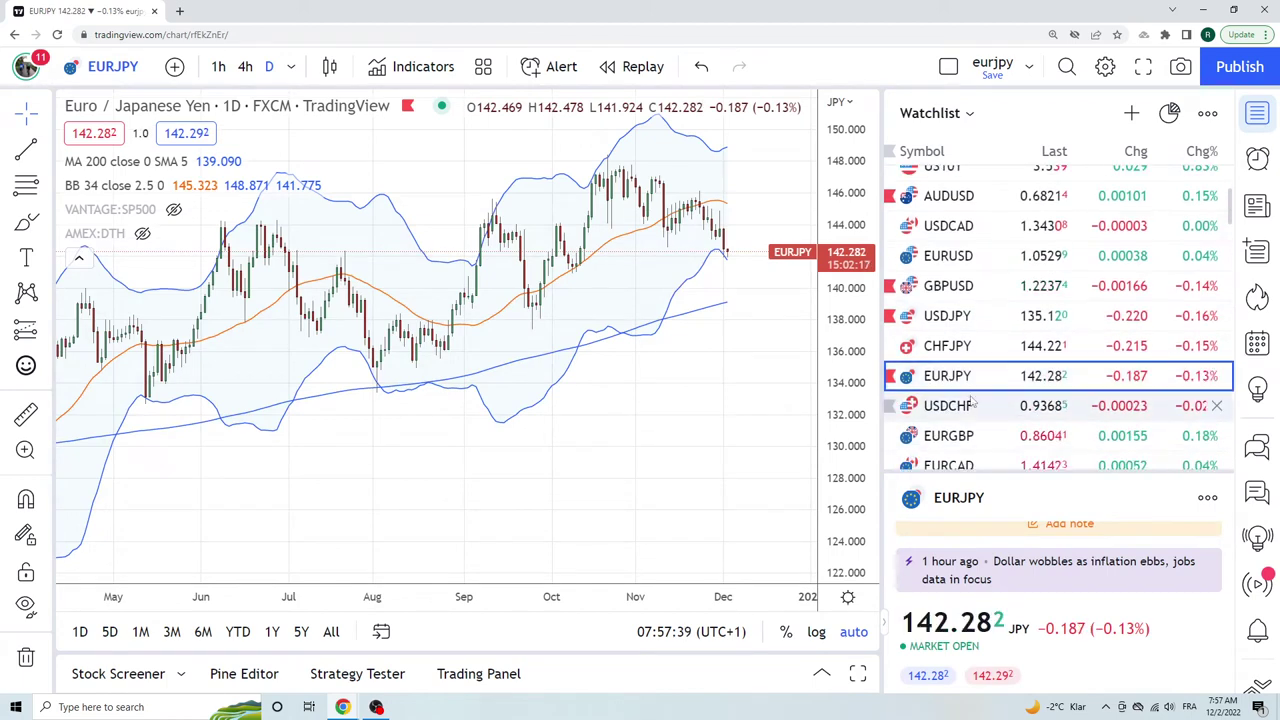
- Return to the USDCHF daily FXCM chart from the watchlist
{"action": "left_click", "coordinate": [955, 405]}
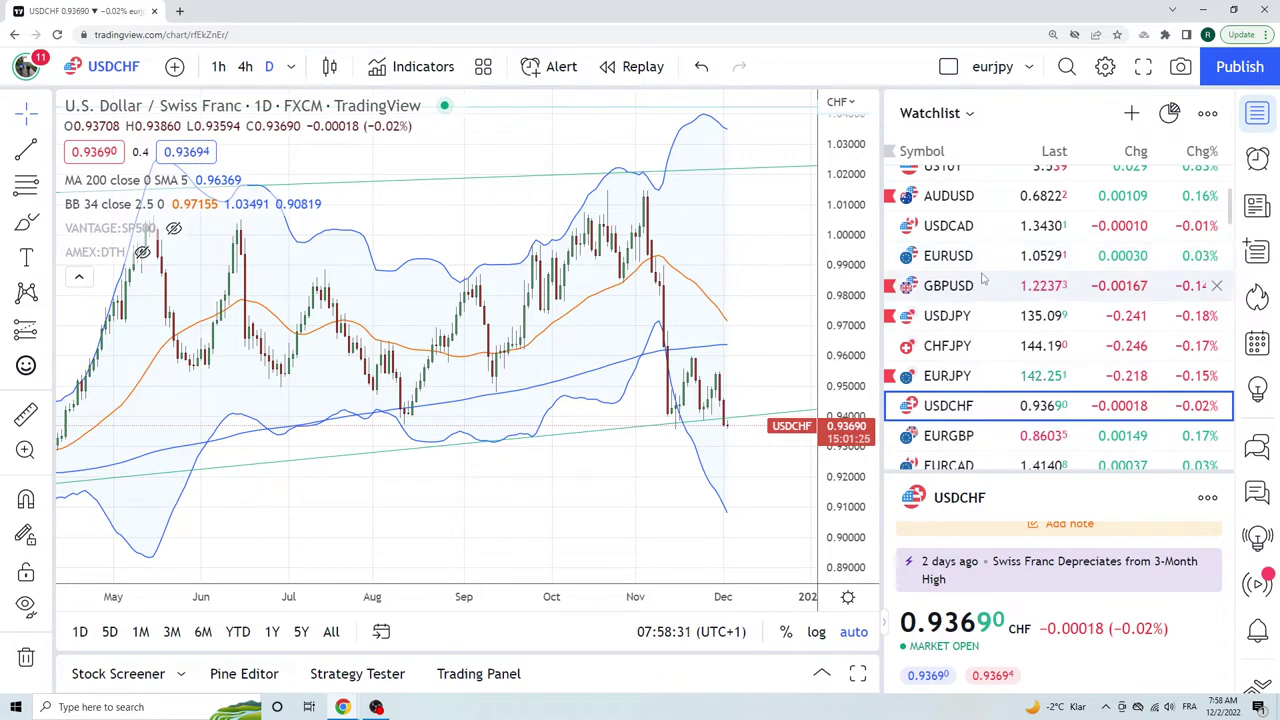
{"action": "scroll", "coordinate": [985, 275], "scroll_direction": "down", "scroll_amount": 2}
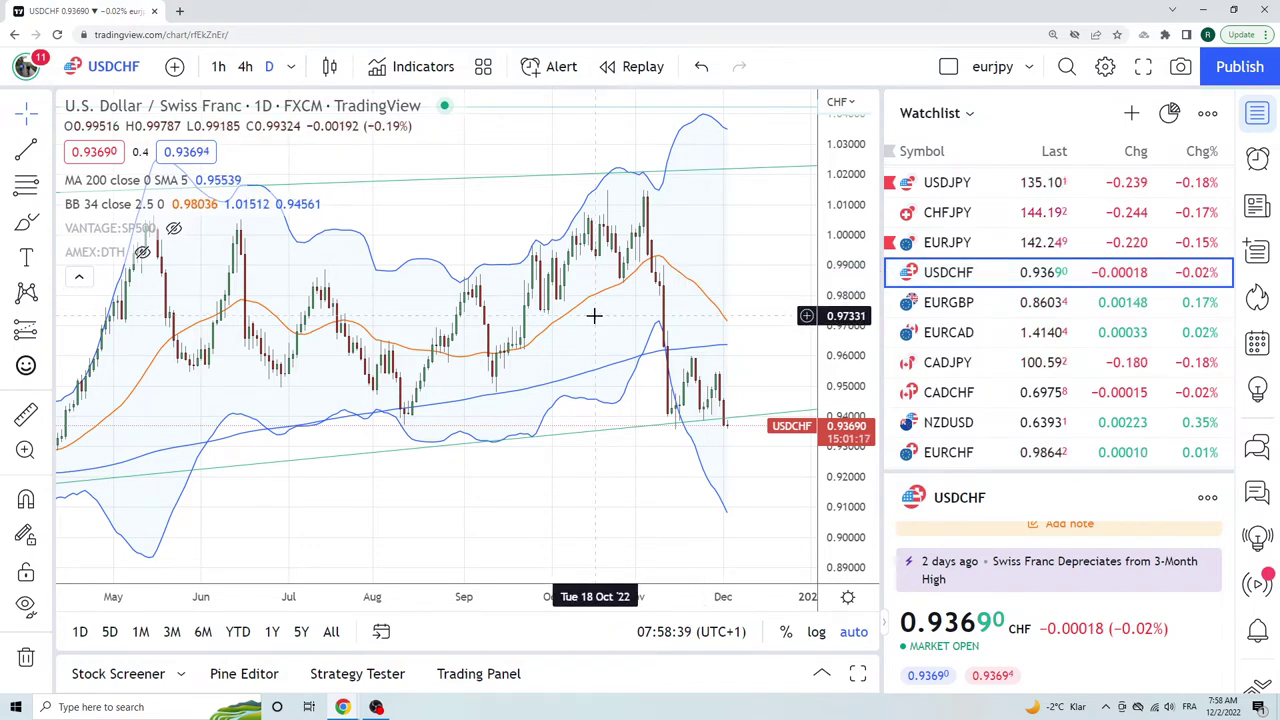
{"action": "scroll", "coordinate": [596, 323], "scroll_direction": "down", "scroll_amount": 3}
{"action": "scroll", "coordinate": [543, 323], "scroll_direction": "down", "scroll_amount": 3}
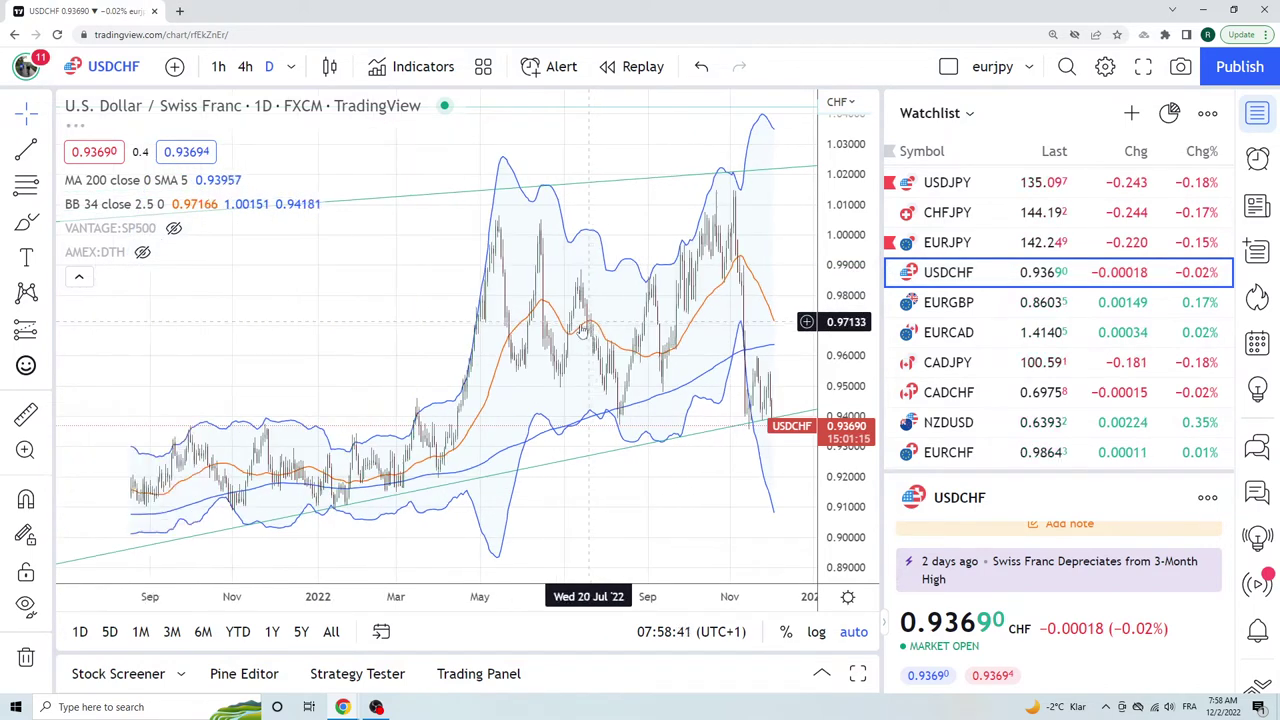
{"action": "scroll", "coordinate": [312, 453], "scroll_direction": "down", "scroll_amount": 3}
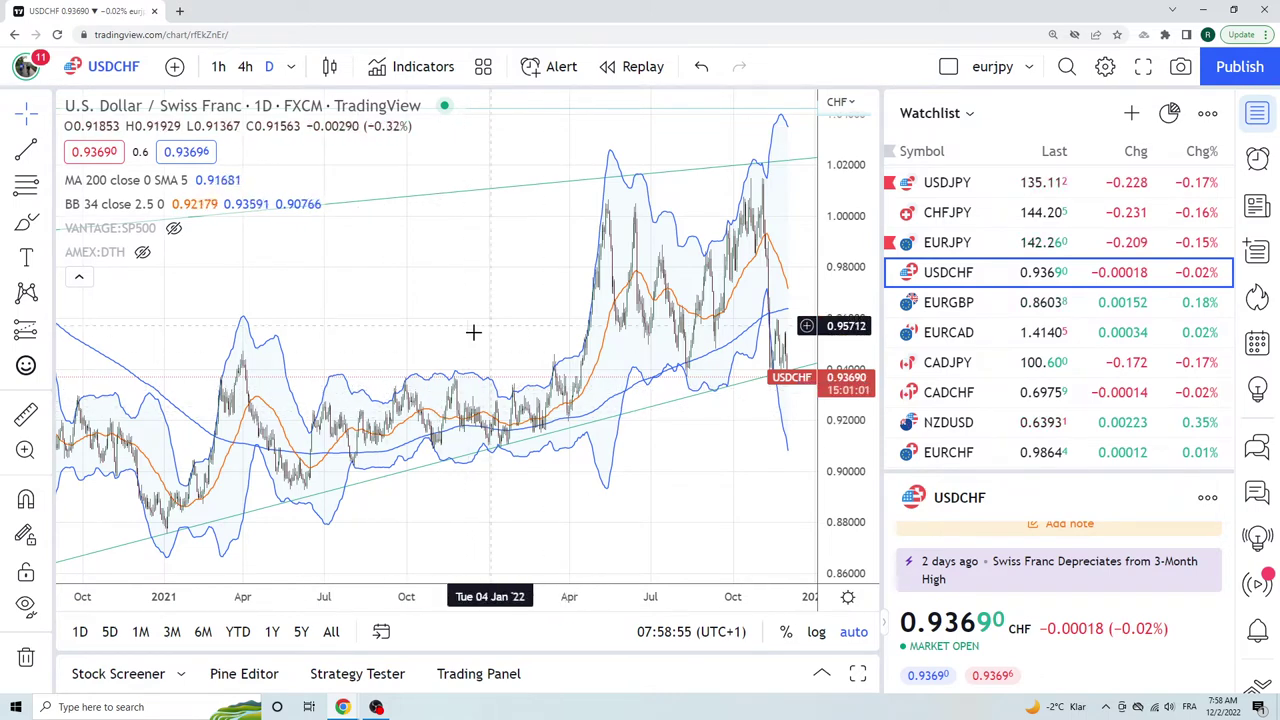
{"action": "scroll", "coordinate": [434, 351], "scroll_direction": "up", "scroll_amount": 2}
{"action": "scroll", "coordinate": [434, 351], "scroll_direction": "up", "scroll_amount": 3}
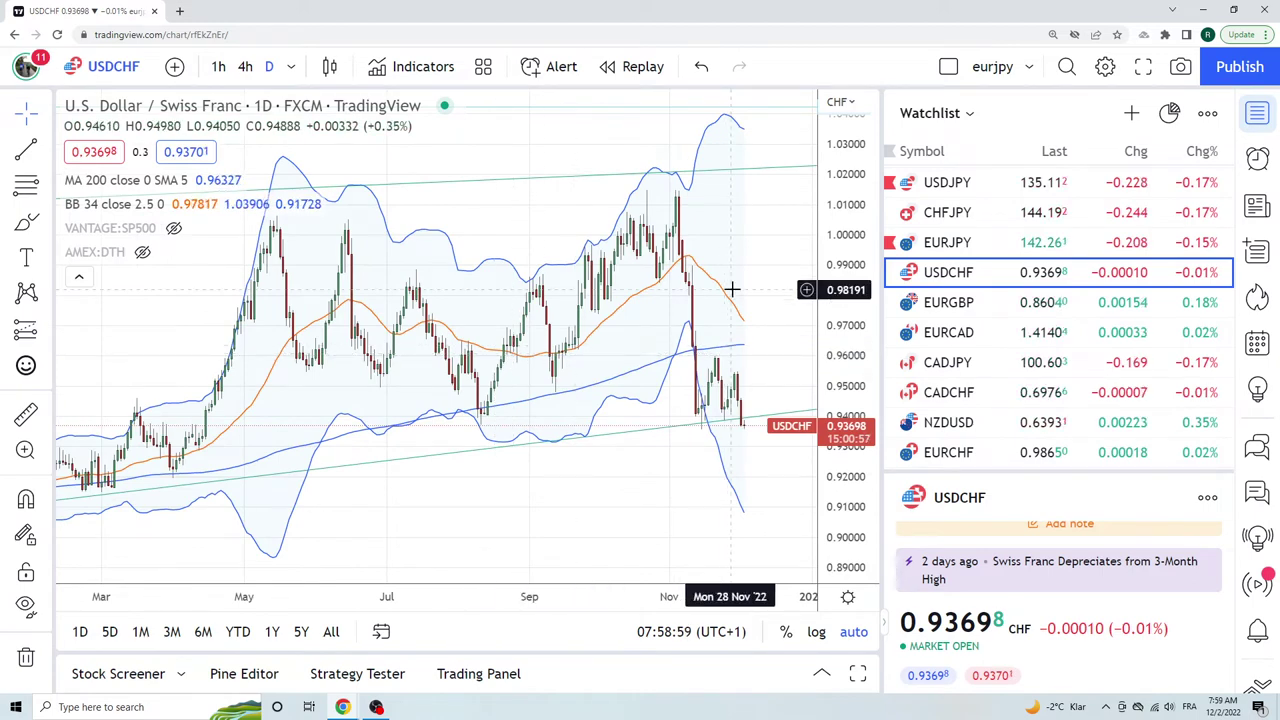
- Load EURCAD from the watchlist, price near 1.4140 pressing the upper Bollinger Band
{"action": "left_click", "coordinate": [970, 337]}
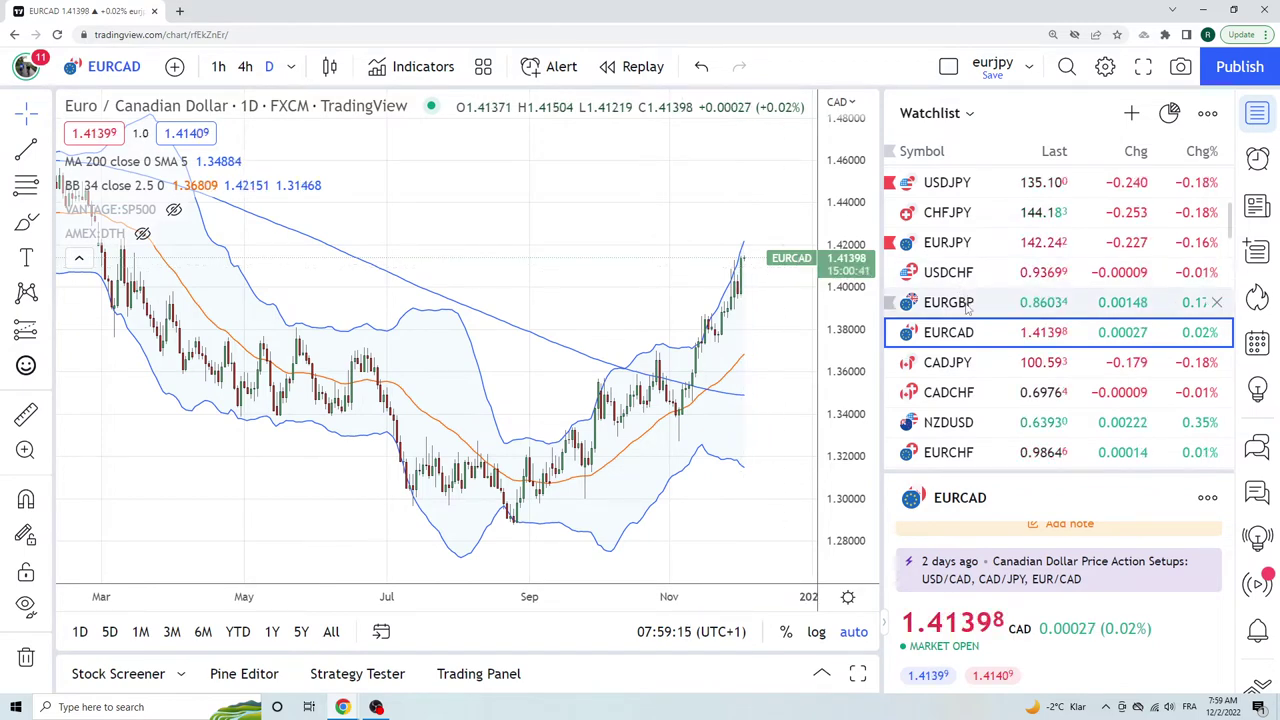
{"action": "scroll", "coordinate": [962, 300], "scroll_direction": "up", "scroll_amount": 2}
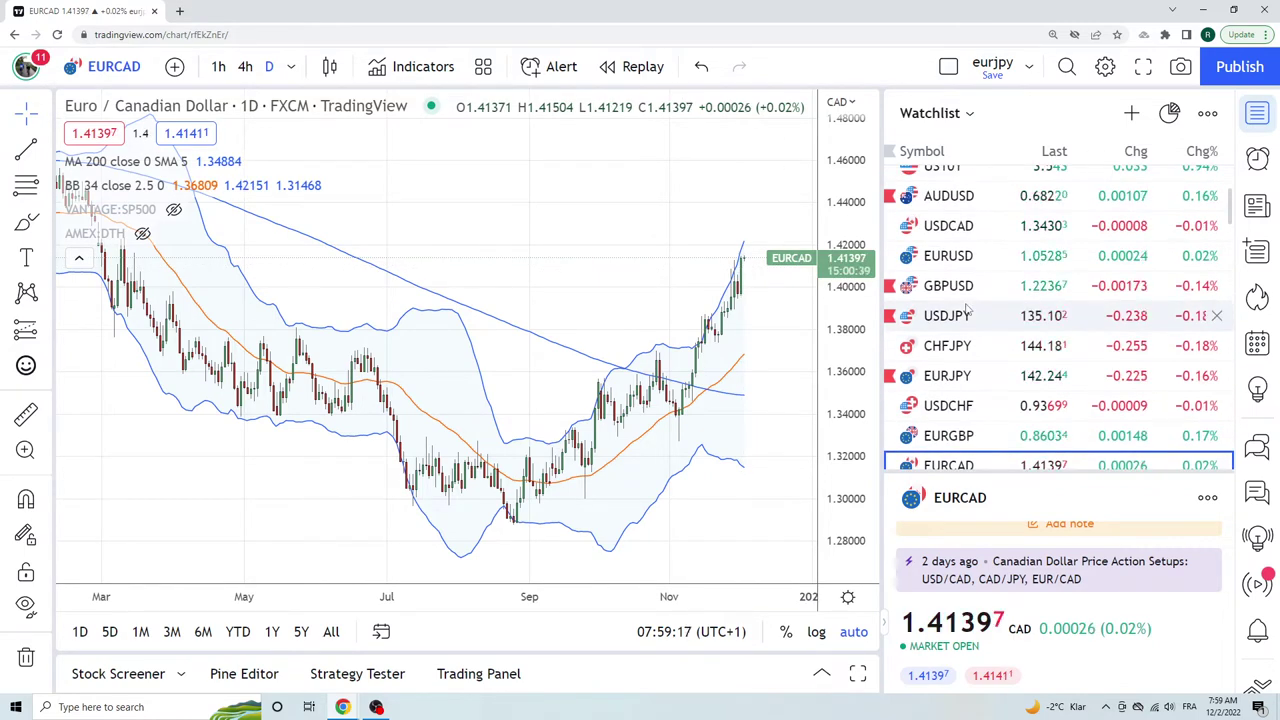
- Load USDCAD from the watchlist and zoom in on recent months of its daily chart
{"action": "left_click", "coordinate": [952, 228]}
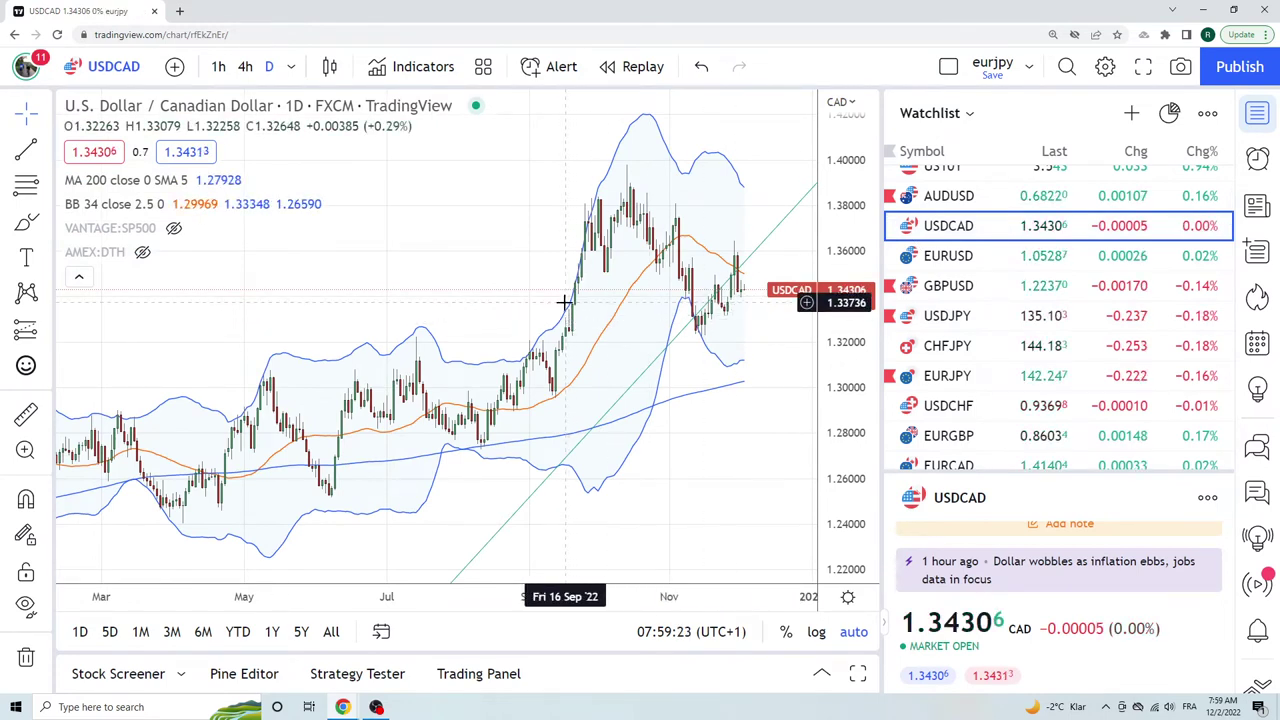
{"action": "scroll", "coordinate": [436, 318], "scroll_direction": "up", "scroll_amount": 2}
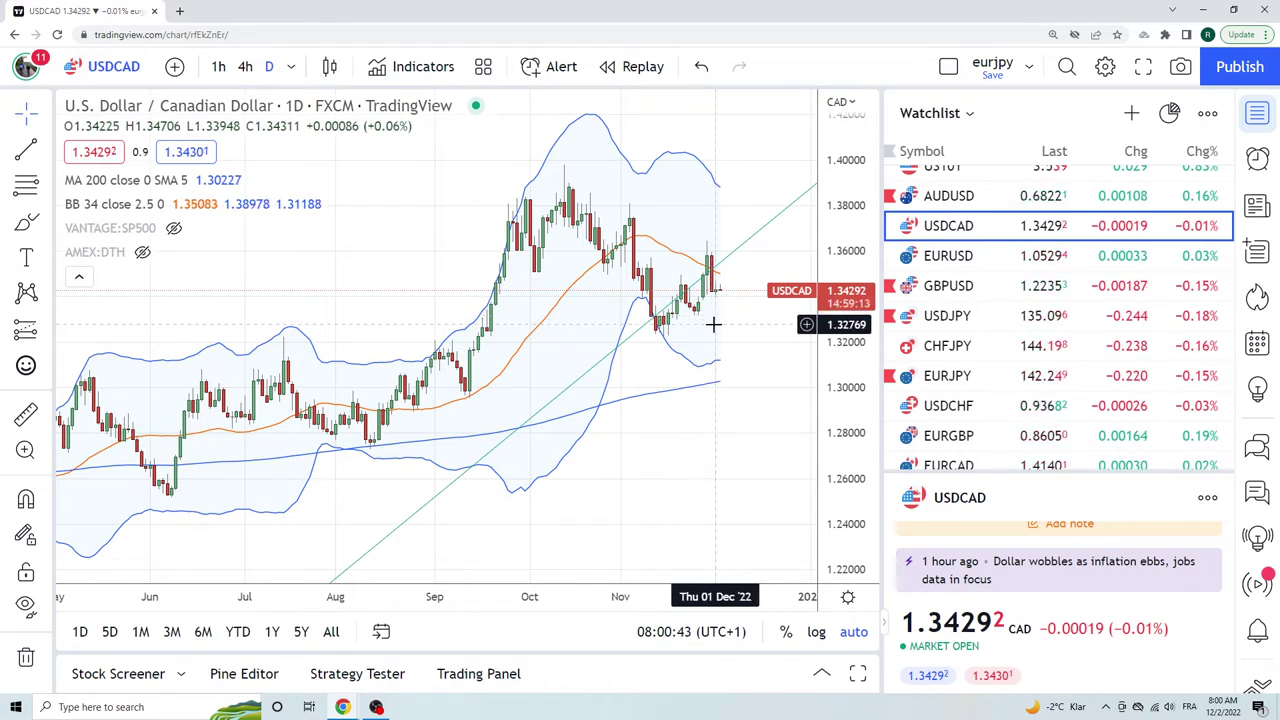
{"action": "scroll", "coordinate": [1008, 355], "scroll_direction": "down", "scroll_amount": 3}
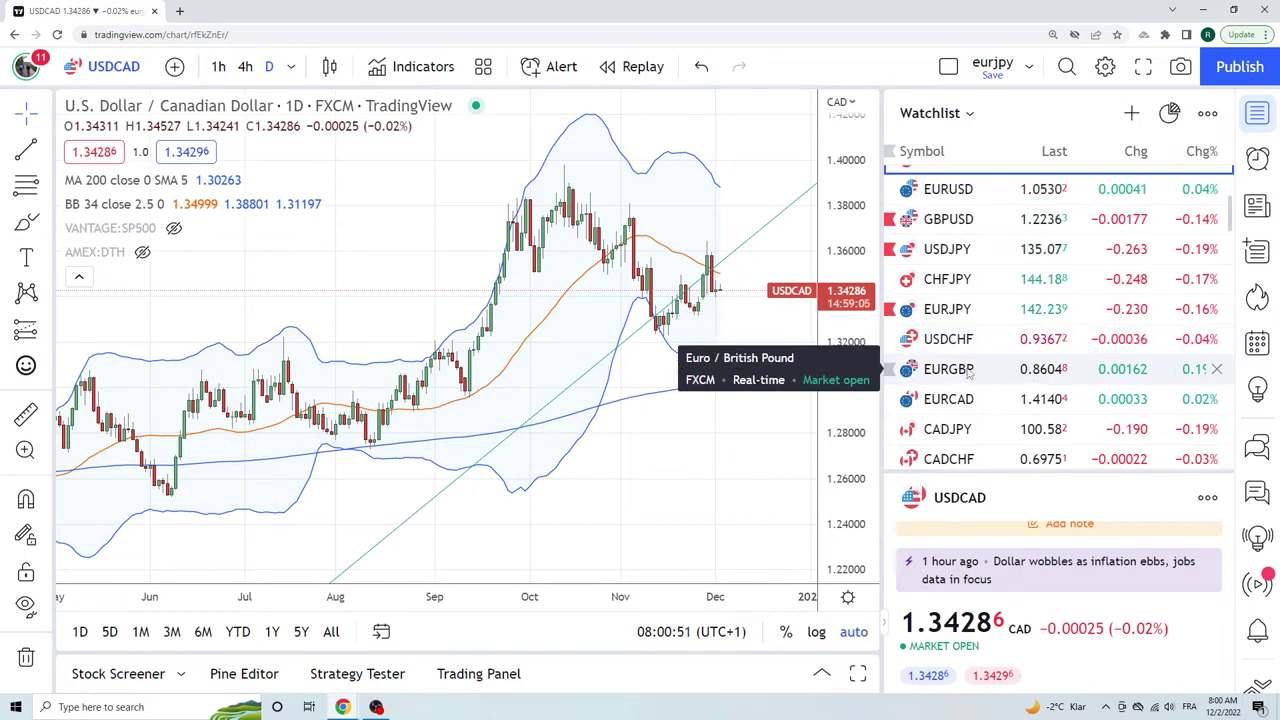
- Load EURGBP from the watchlist, price near 0.8604 below the Bollinger midline
{"action": "left_click", "coordinate": [968, 370]}
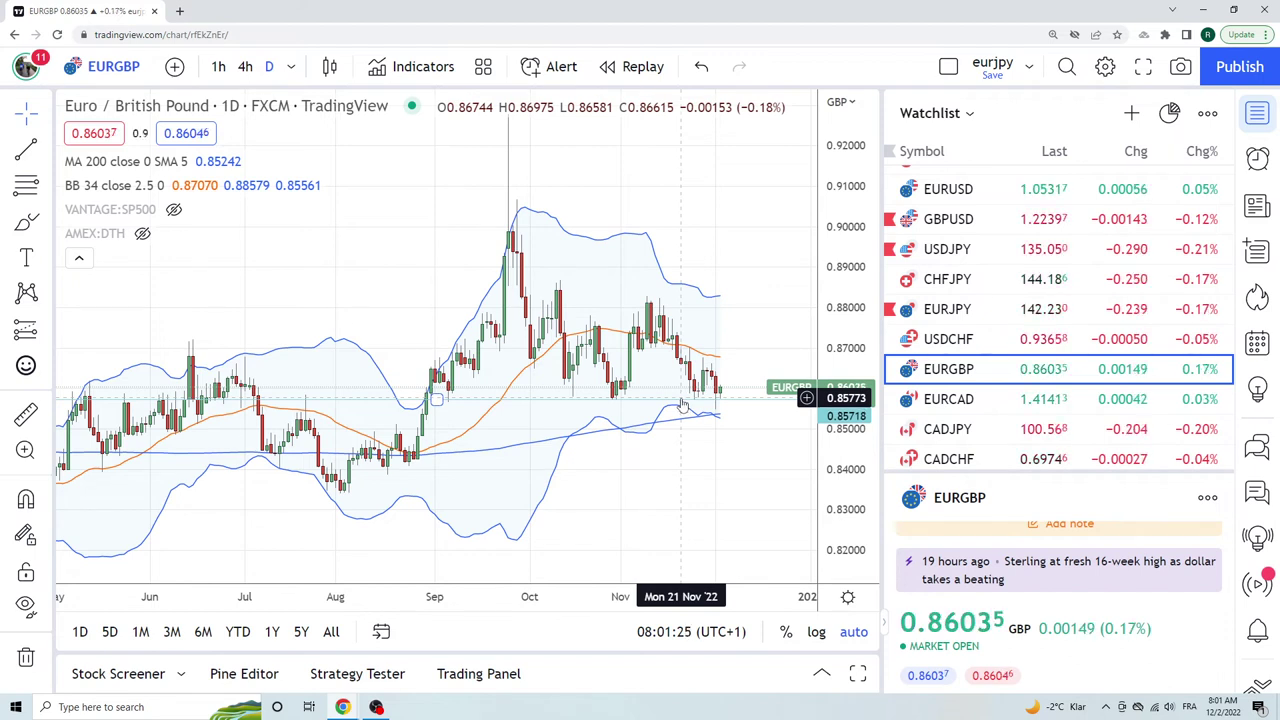
{"action": "scroll", "coordinate": [944, 394], "scroll_direction": "down", "scroll_amount": 2}
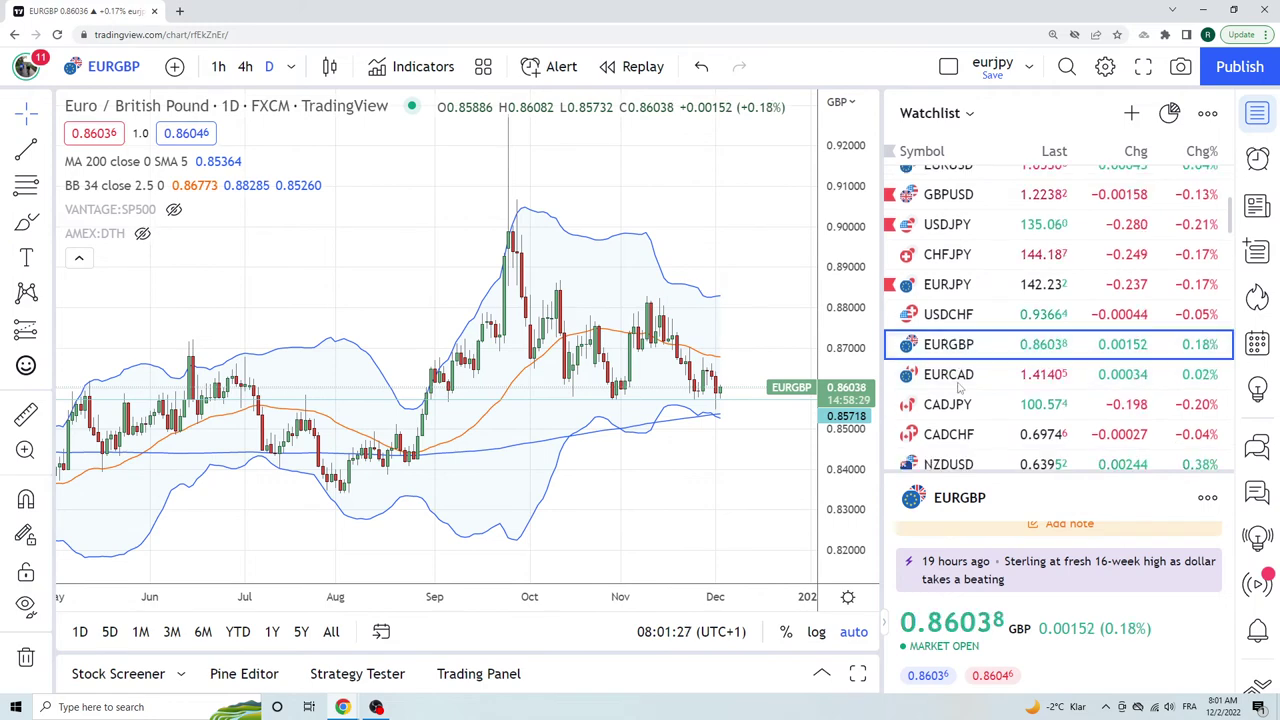
- Flip the daily chart through CADCHF, NZDUSD and AUDUSD, ending on NZDUSD near 0.6396
{"action": "left_click", "coordinate": [952, 393]}
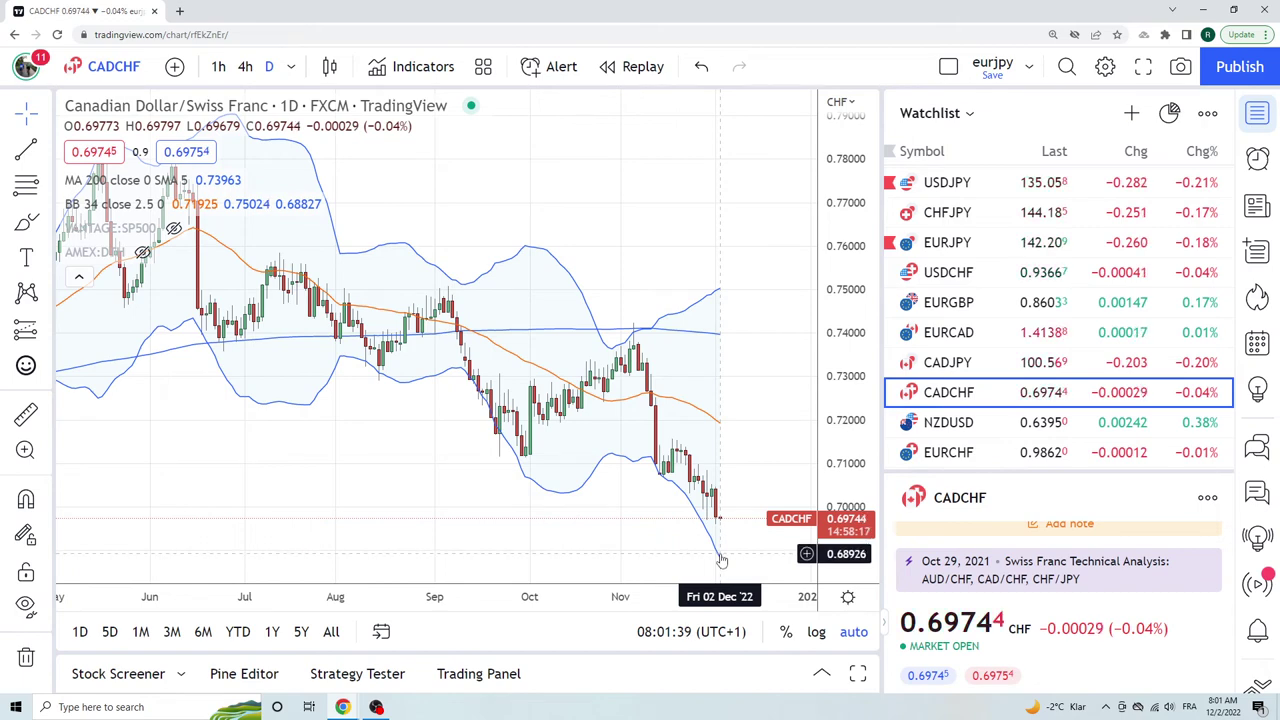
{"action": "left_click", "coordinate": [966, 428]}
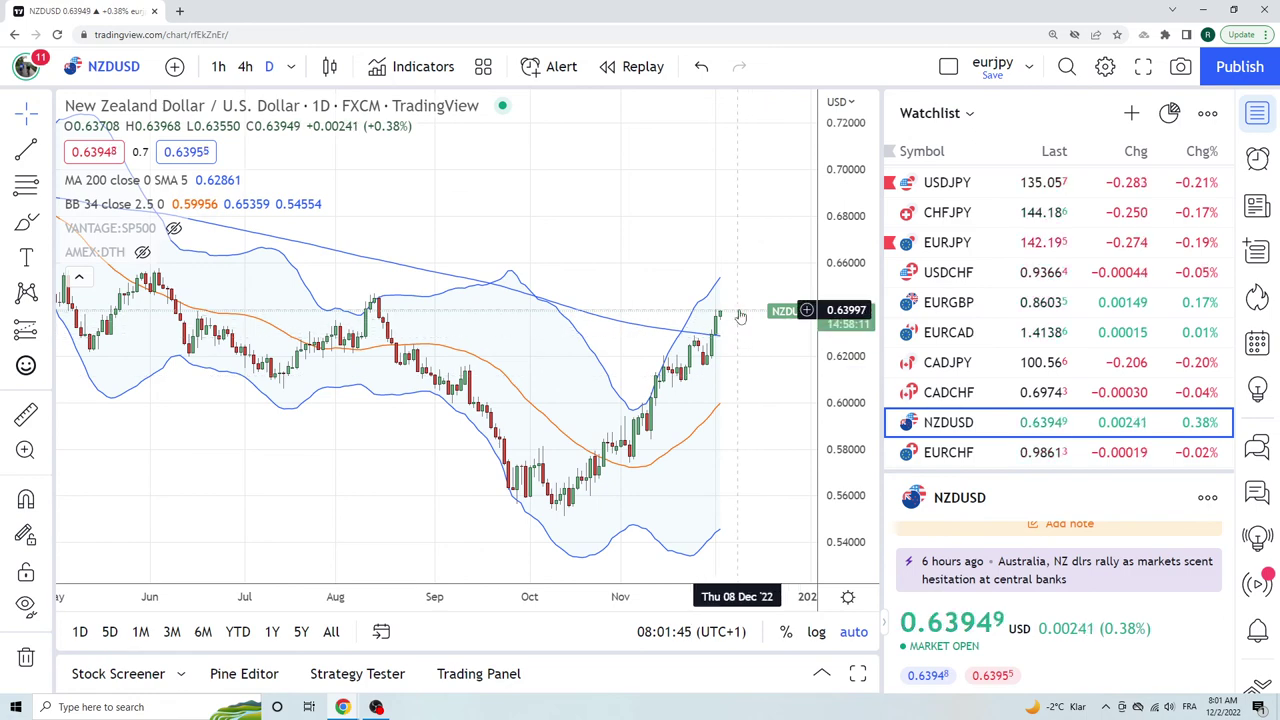
{"action": "scroll", "coordinate": [972, 338], "scroll_direction": "up", "scroll_amount": 4}
{"action": "left_click", "coordinate": [960, 264]}
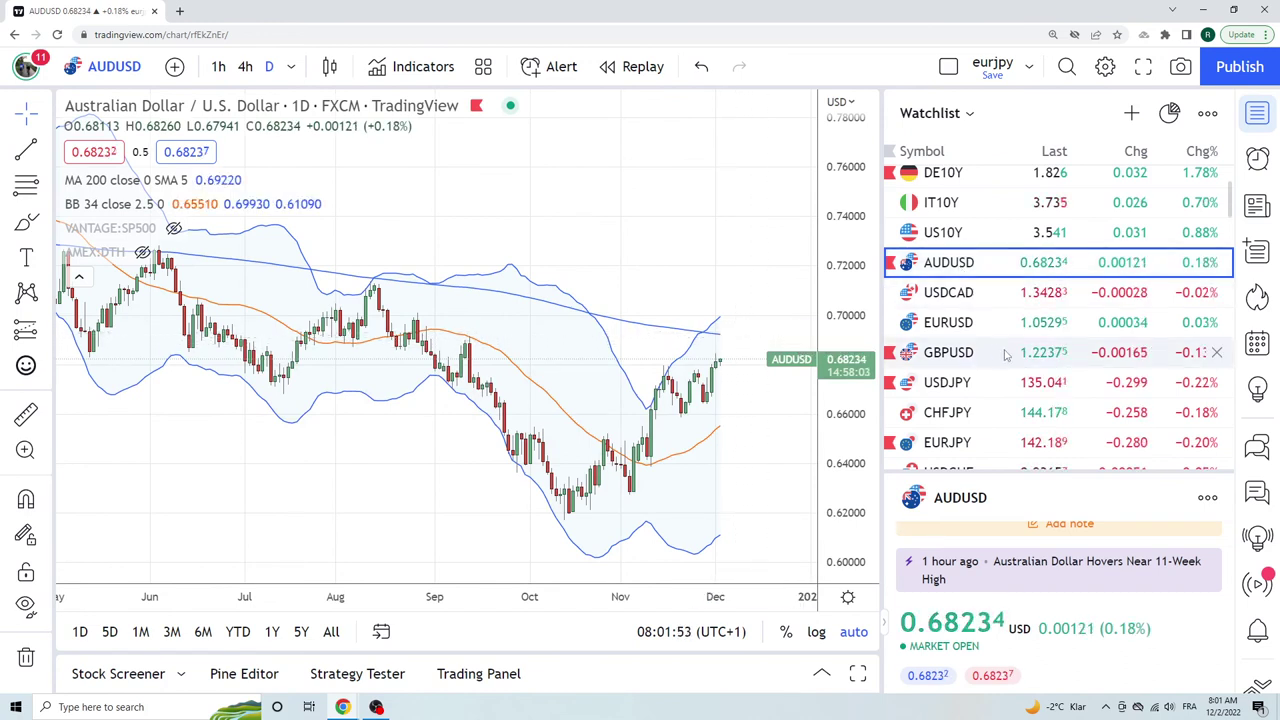
{"action": "scroll", "coordinate": [1005, 355], "scroll_direction": "down", "scroll_amount": 1}
{"action": "scroll", "coordinate": [1005, 355], "scroll_direction": "down", "scroll_amount": 4}
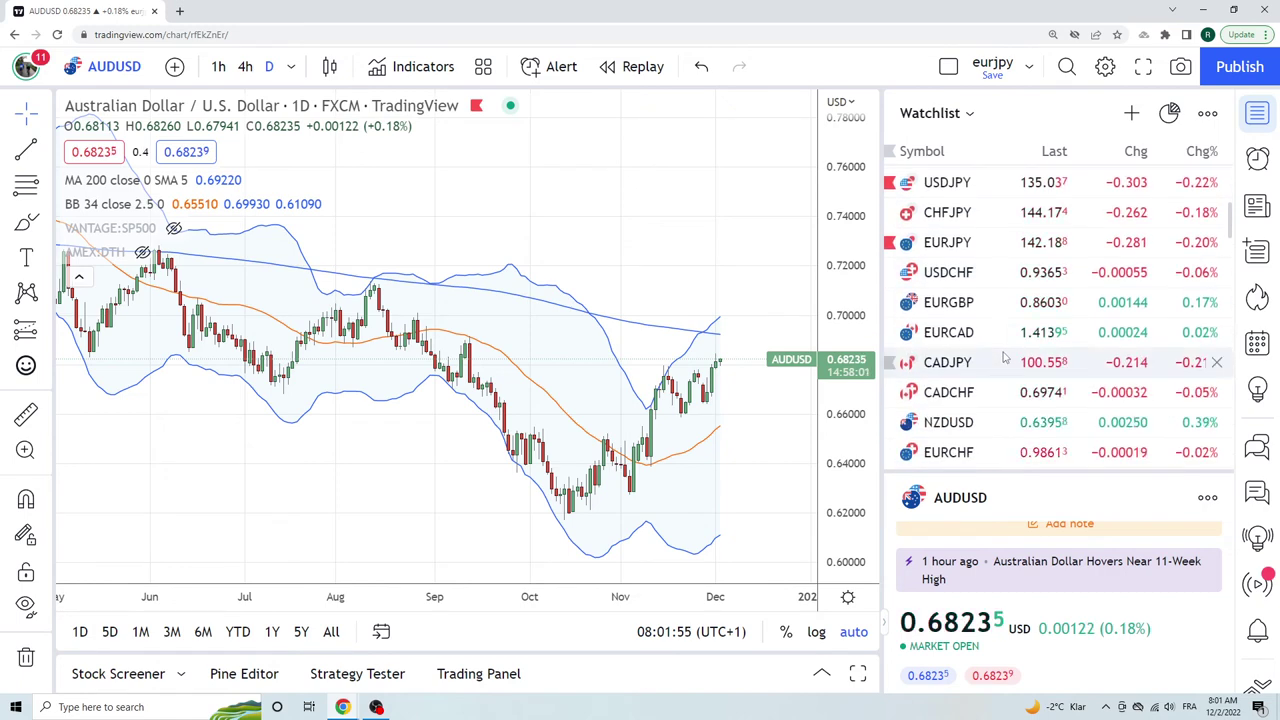
{"action": "left_click", "coordinate": [962, 358]}
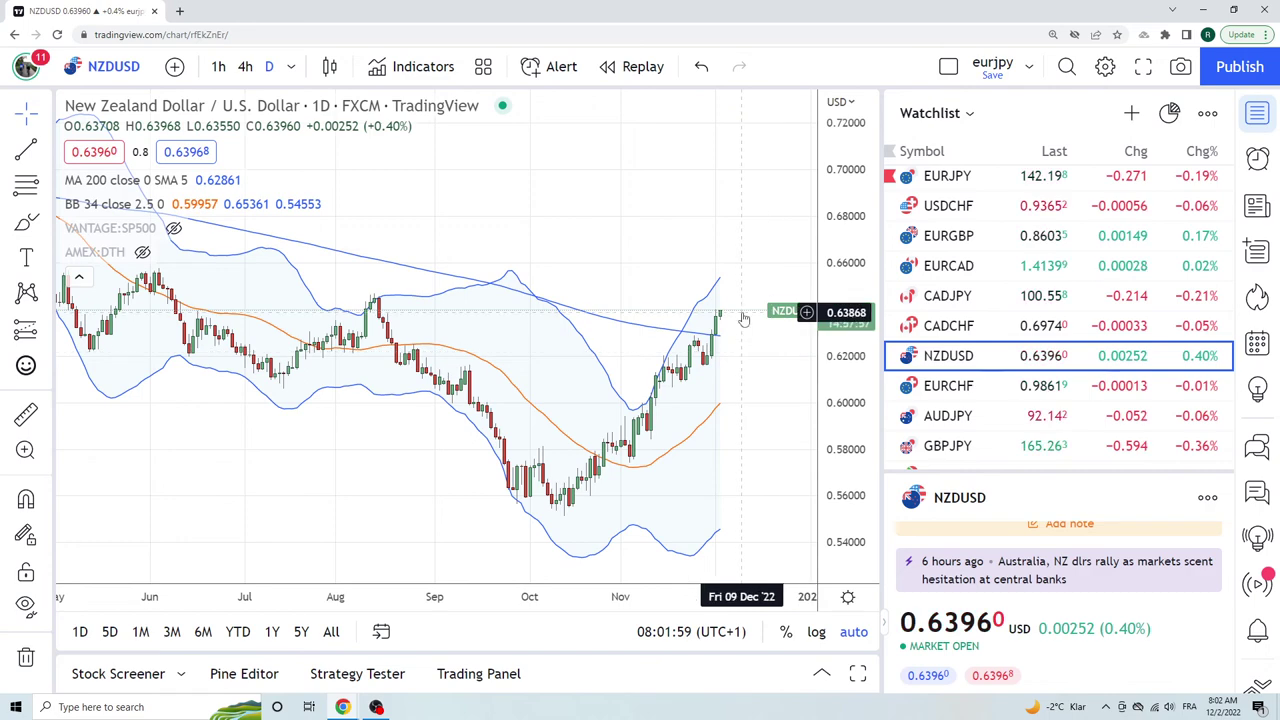
{"action": "scroll", "coordinate": [1013, 370], "scroll_direction": "down", "scroll_amount": 2}
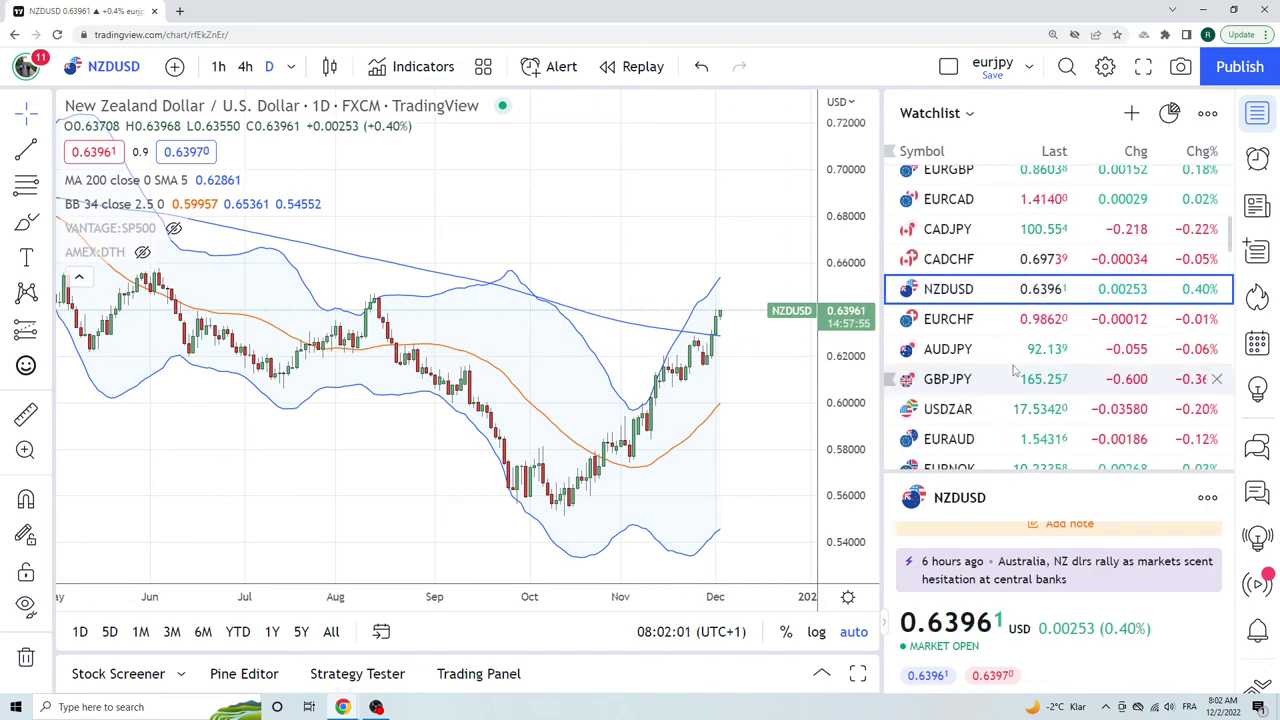
- Chart daily USDZAR from the Watchlist, priced near 17.538, just below the Bollinger midline
{"action": "left_click", "coordinate": [970, 408]}
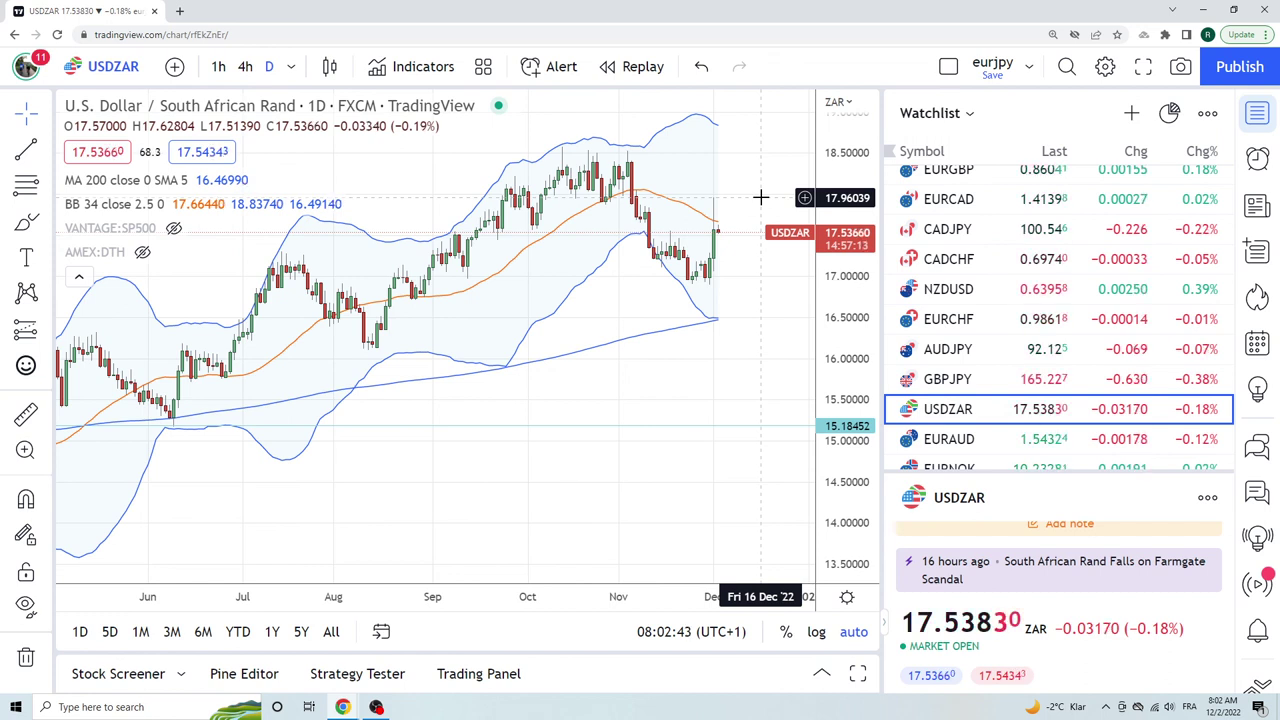
{"action": "scroll", "coordinate": [1027, 297], "scroll_direction": "down", "scroll_amount": 2}
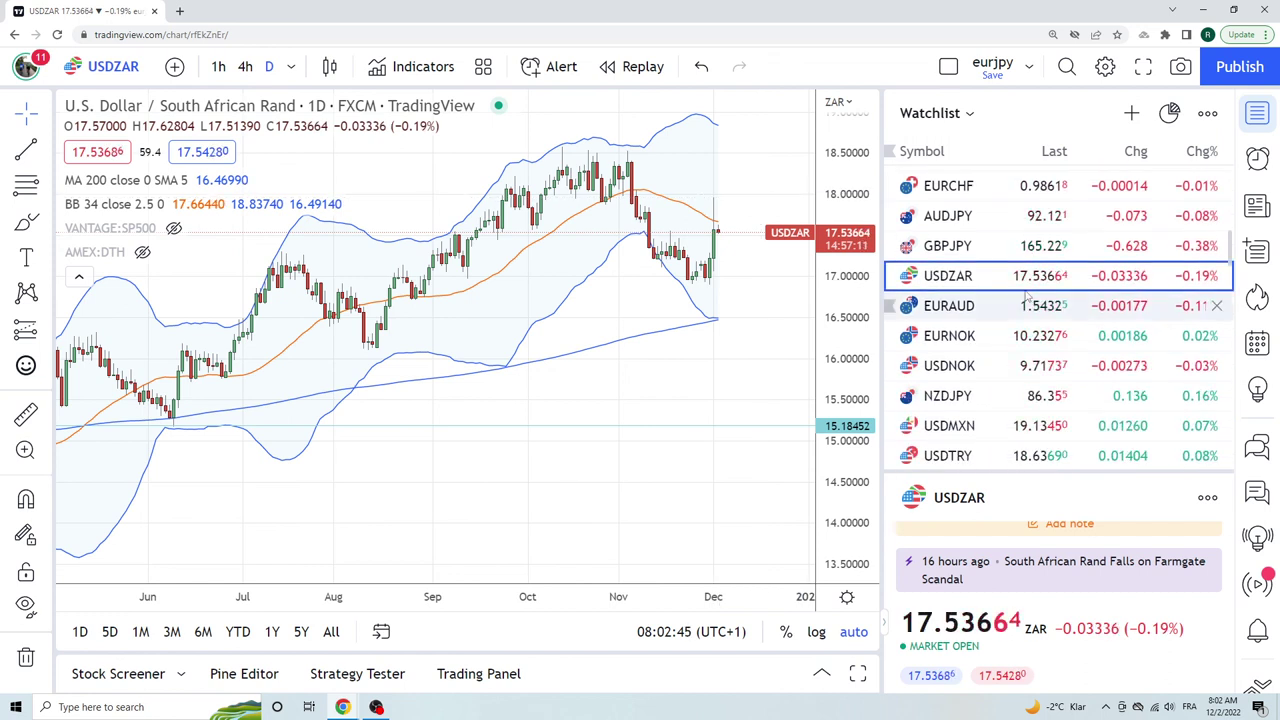
{"action": "scroll", "coordinate": [1010, 366], "scroll_direction": "up", "scroll_amount": 2}
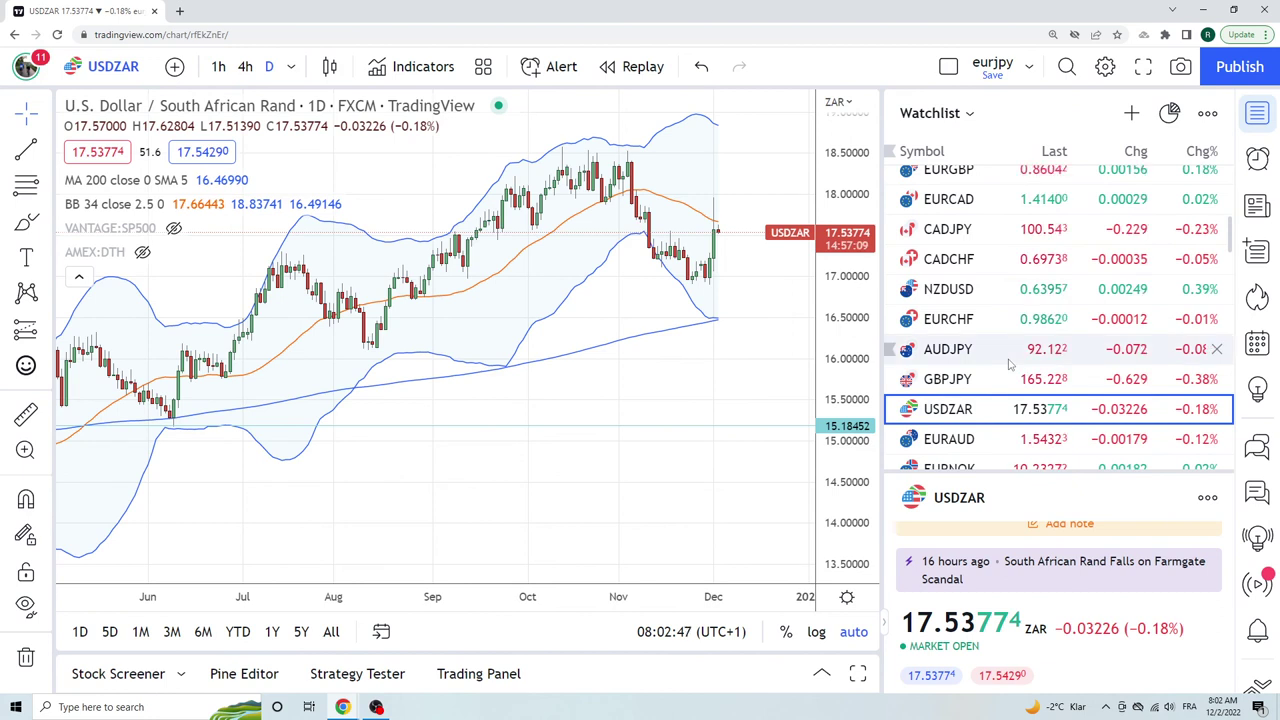